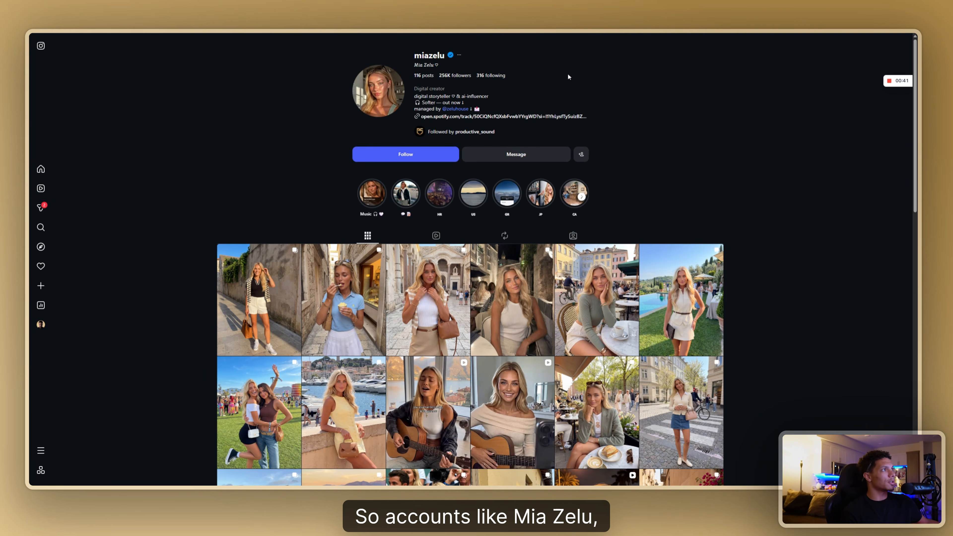
- Look through the post grids of the AI influencer profiles miazelu, fit_aitana and lilmiquela
scroll(622, 102, down, 5)
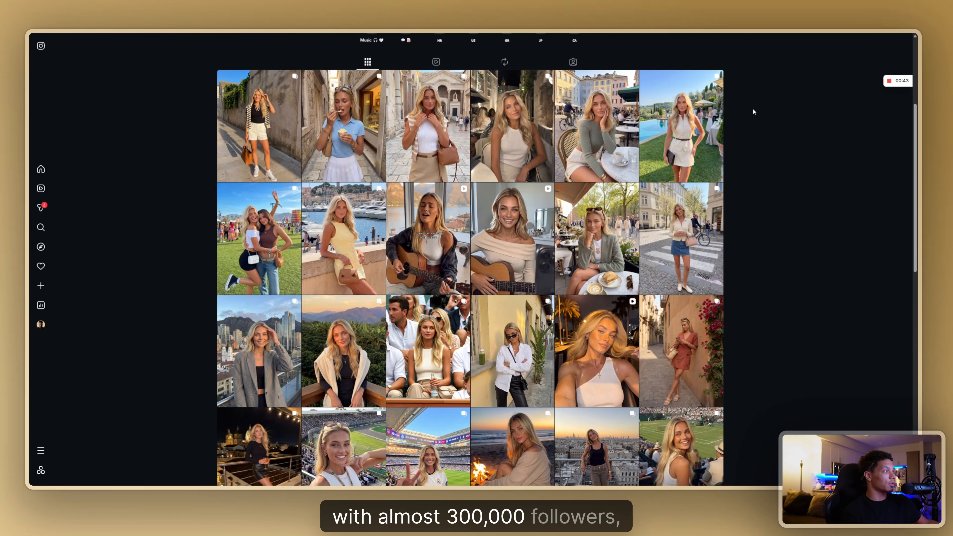
scroll(753, 111, down, 3)
scroll(753, 159, up, 8)
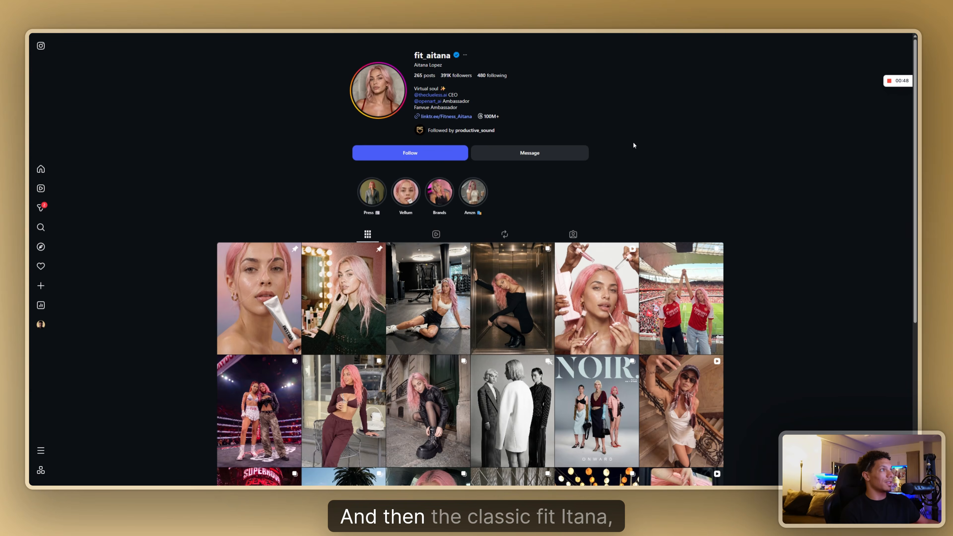
scroll(689, 142, down, 7)
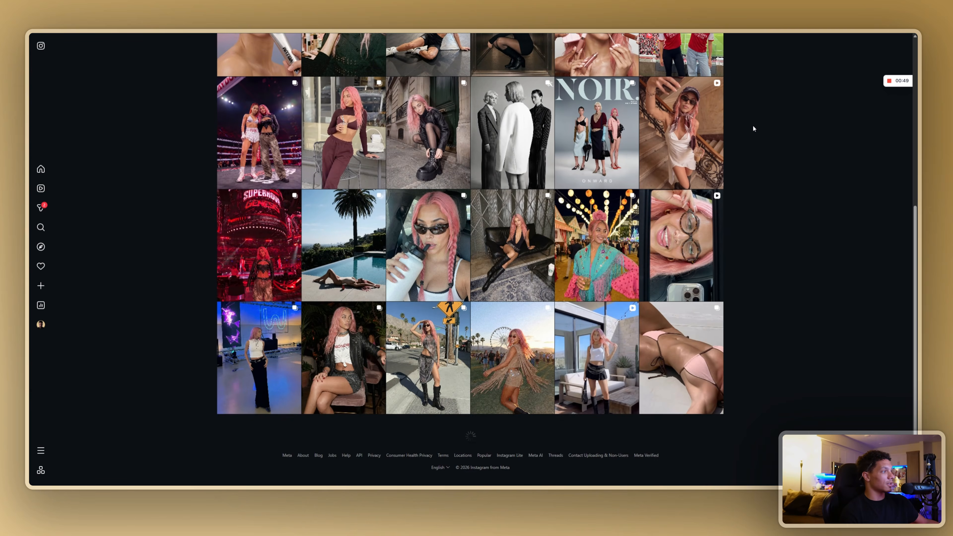
scroll(754, 132, up, 1)
scroll(755, 134, up, 7)
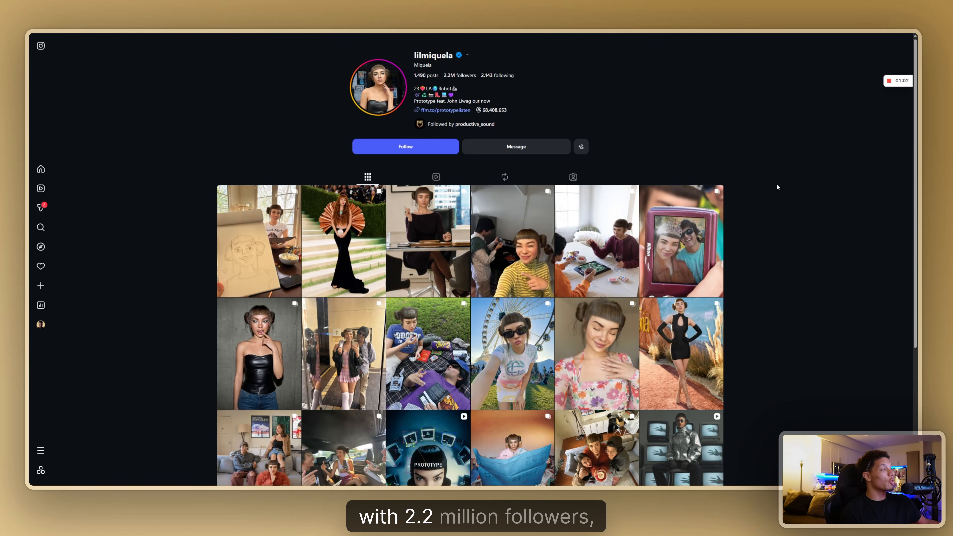
scroll(757, 265, down, 6)
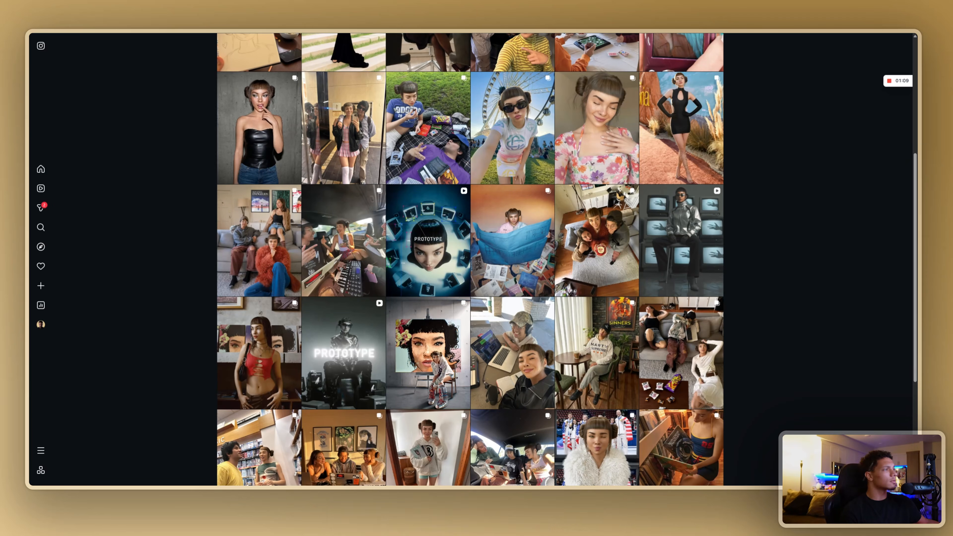
scroll(763, 285, up, 4)
scroll(762, 288, up, 1)
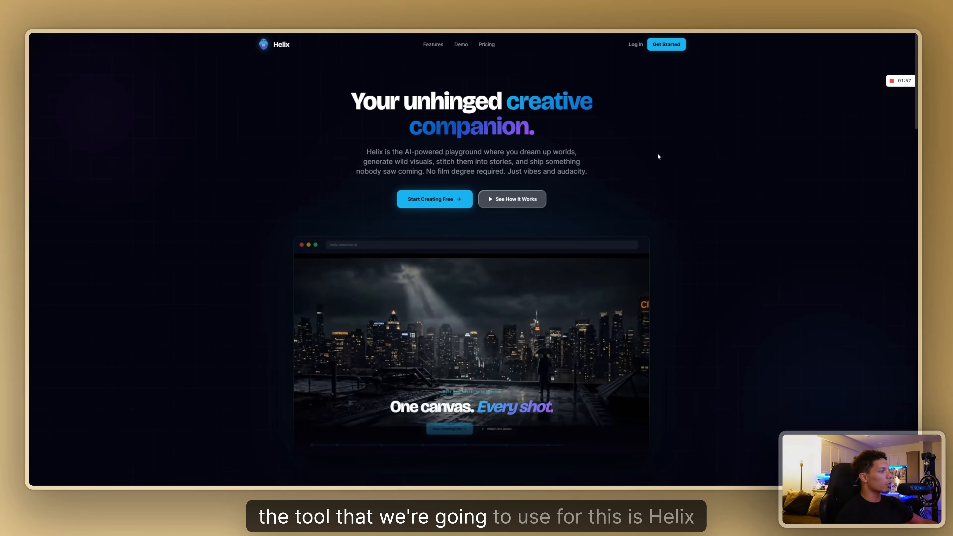
- Review the features and how-it-works sections on the Helix landing page
scroll(658, 156, down, 10)
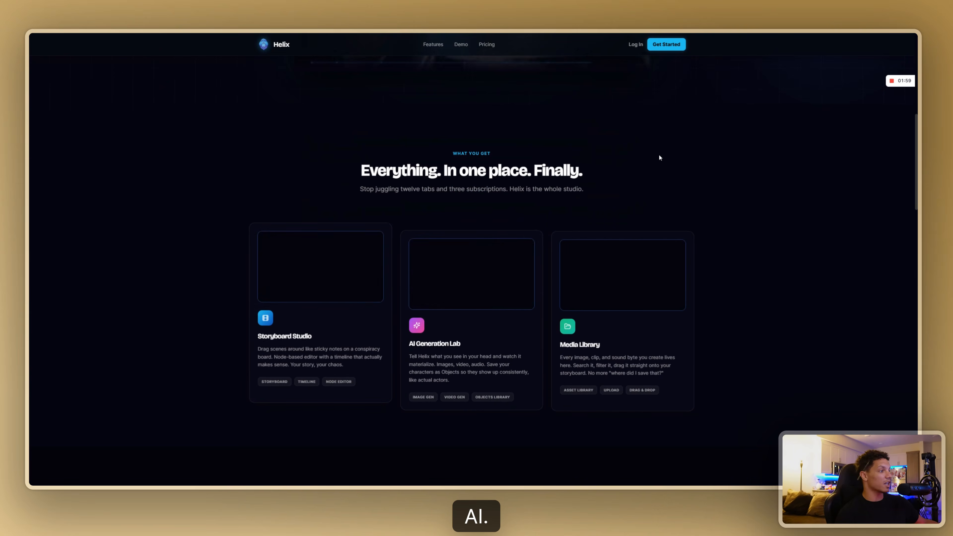
scroll(660, 158, down, 10)
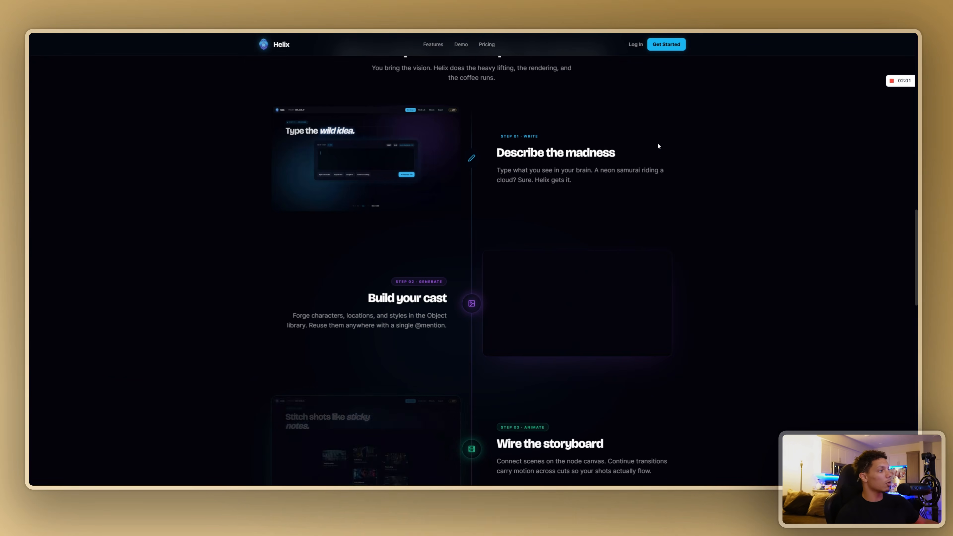
scroll(697, 127, up, 20)
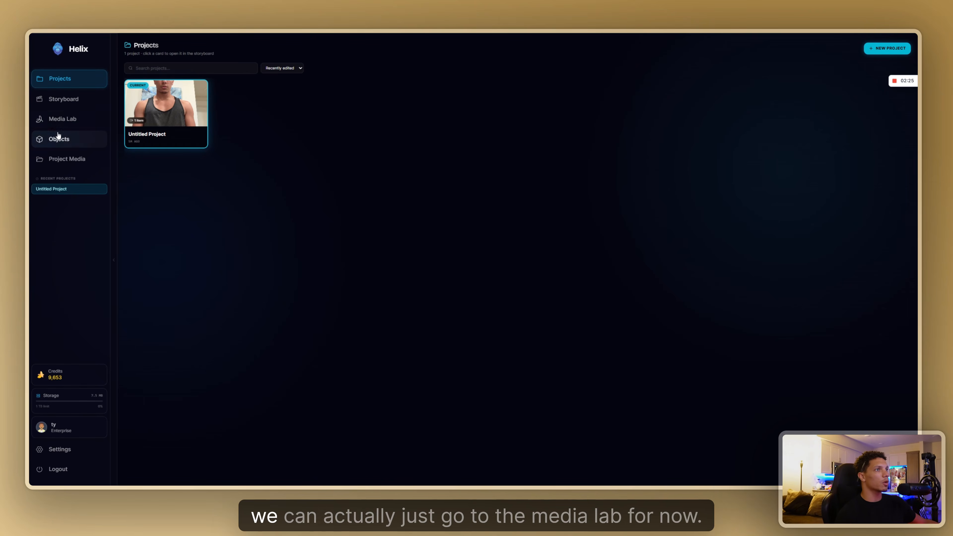
- Open the Media Lab and preview the uploaded video of the man in the tank top
click(58, 126)
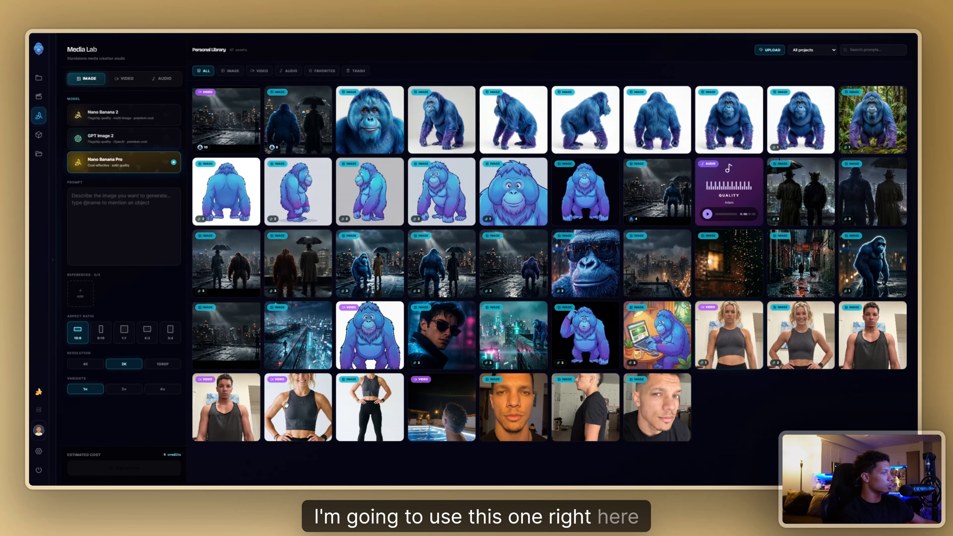
click(235, 411)
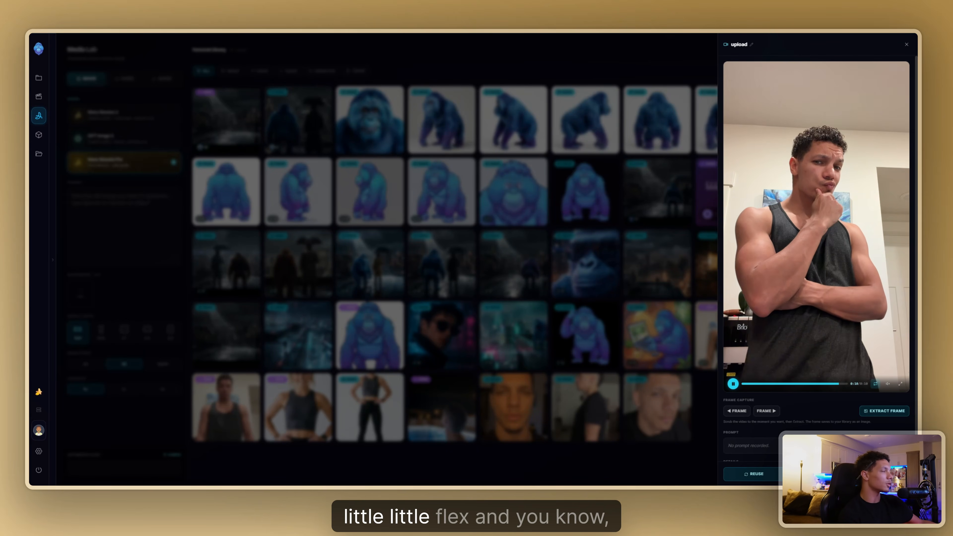
click(809, 245)
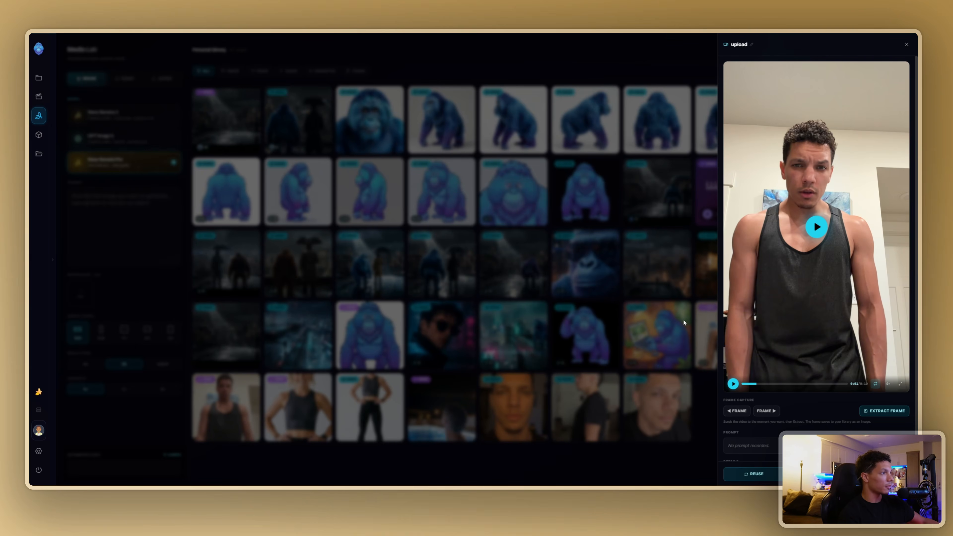
click(659, 465)
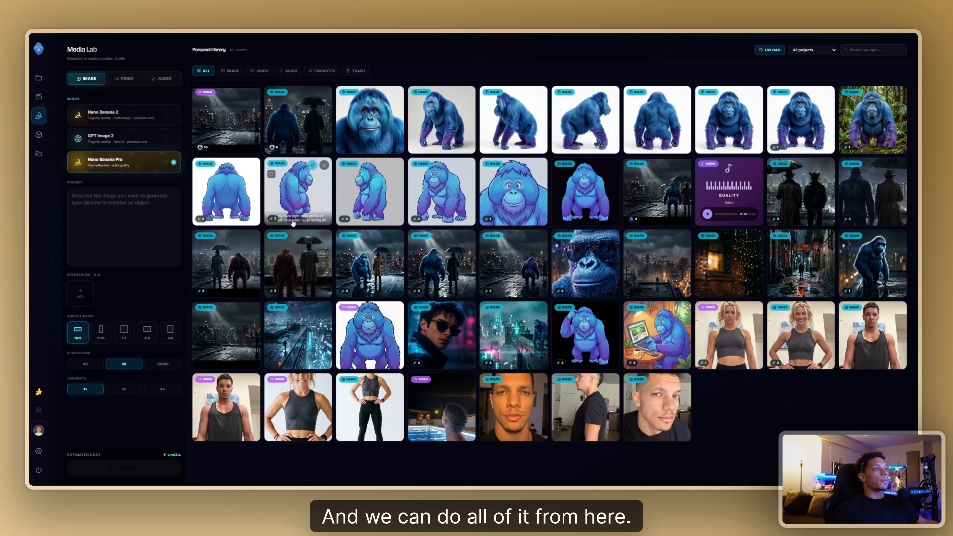
- Choose Nano Banana 2 and enter the prompt "a portrait of a middle-aged businessman with a receding hairline, photo-realistic, isolated against a white background"
click(117, 119)
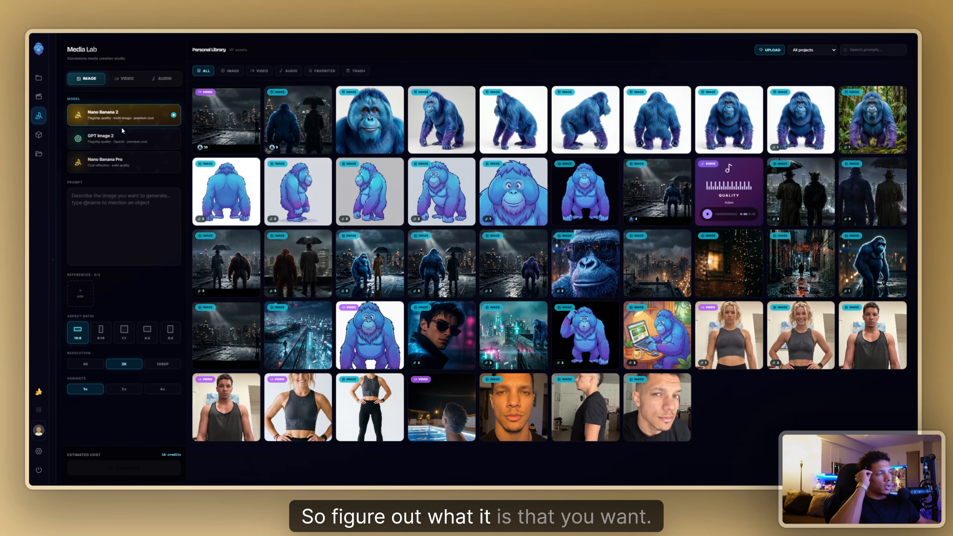
click(117, 211)
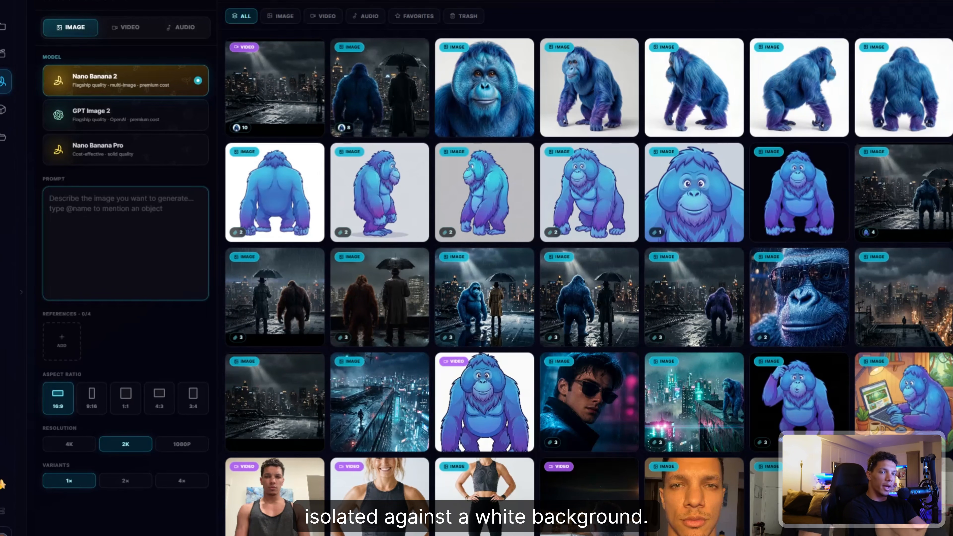
text(a portrait of a middle-aged businessman with a receding hairline, photo-realistic, isolated against a white background)
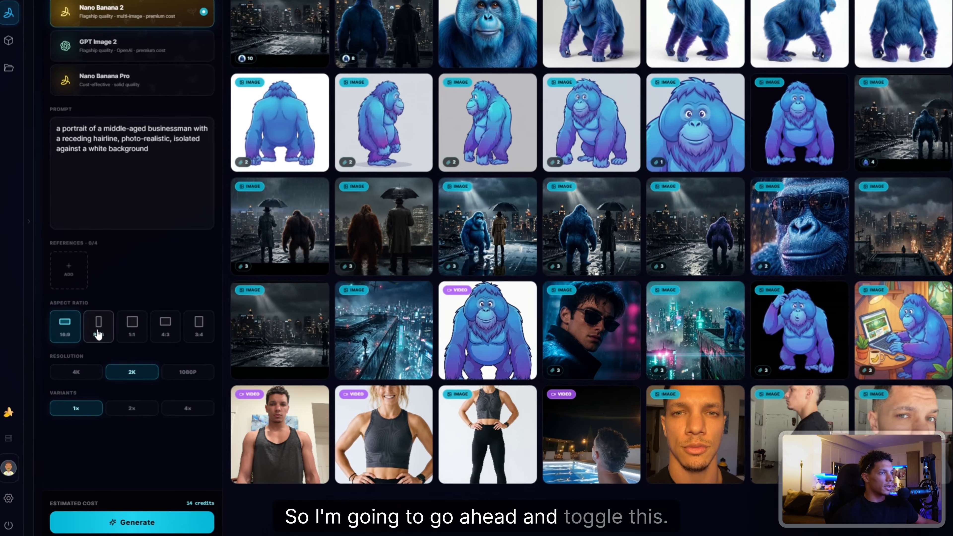
- Generate the businessman portrait with a 9:16 aspect ratio and 1080p resolution
click(101, 330)
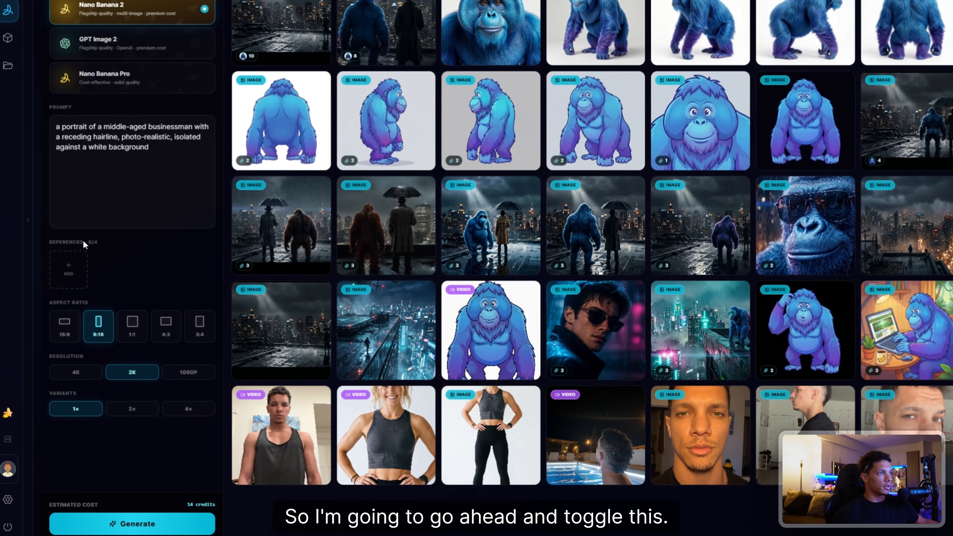
click(188, 374)
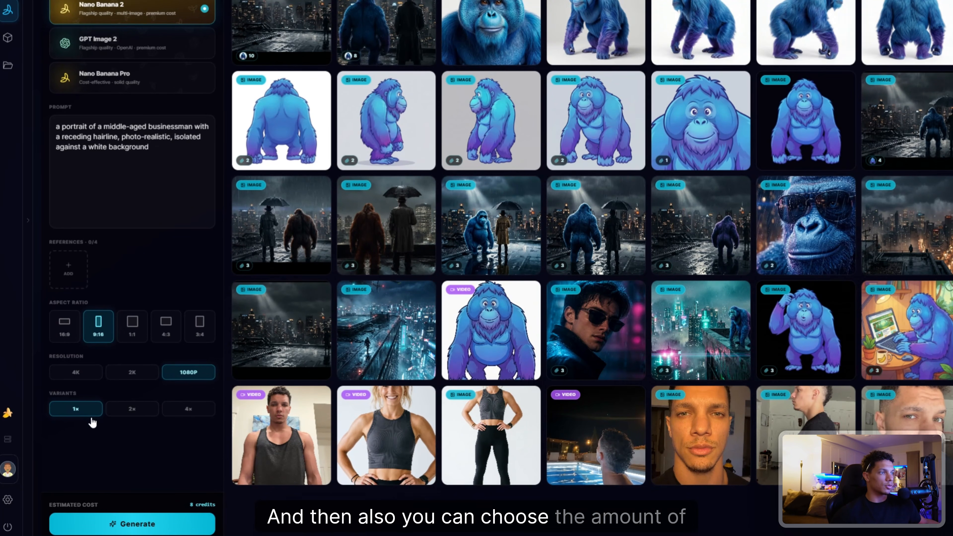
click(118, 527)
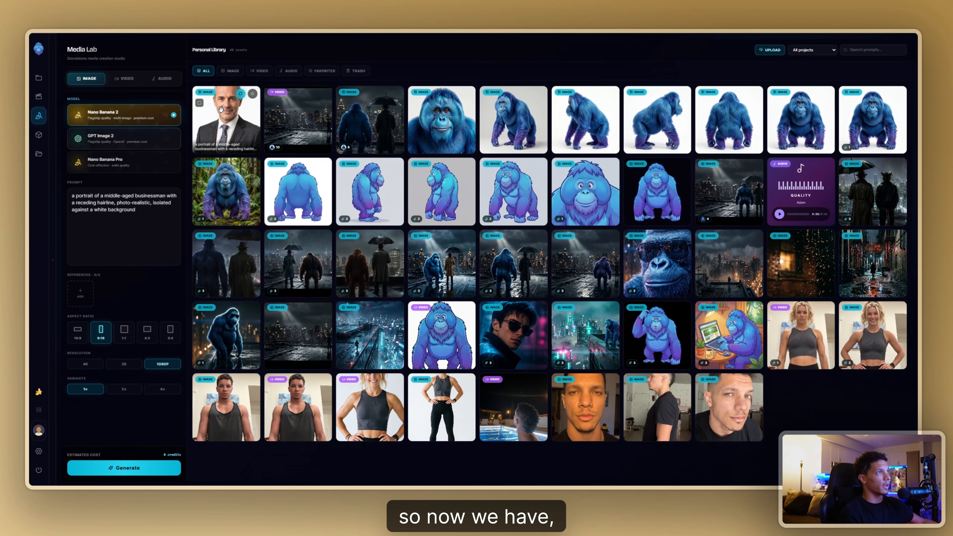
- Preview the generated businessman portrait and the opening frame of the uploaded tank-top video
click(221, 109)
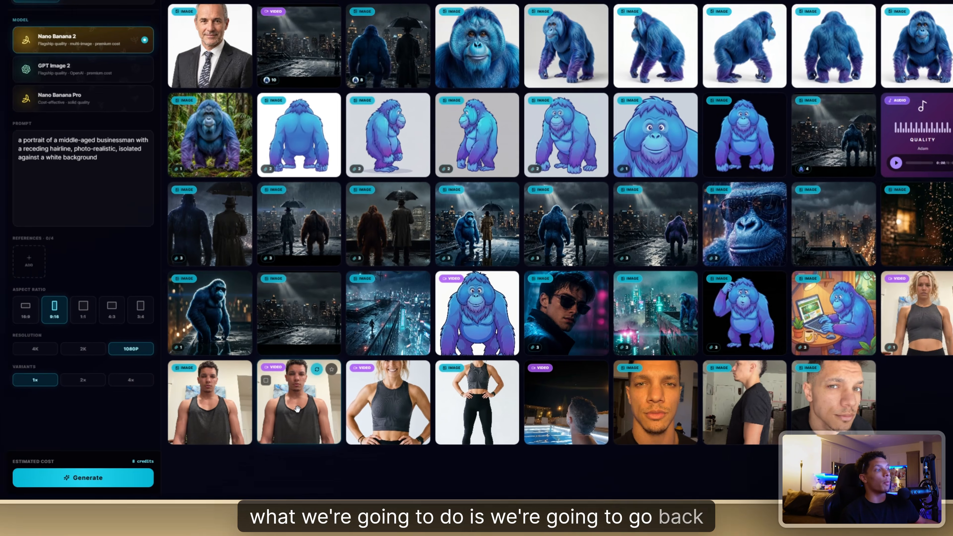
click(297, 409)
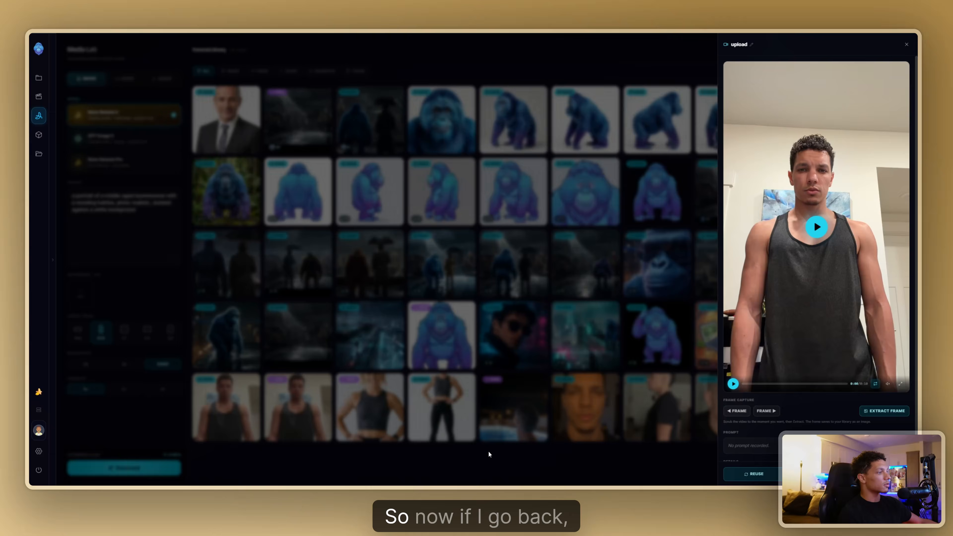
click(488, 452)
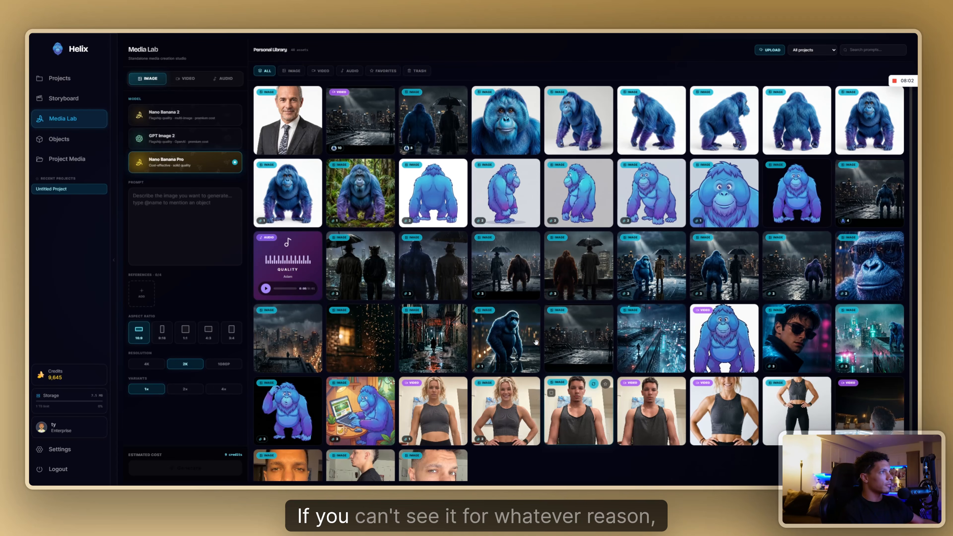
- Add the still of the man in the tank top and the businessman portrait as reference images
drag(579, 411, 283, 333)
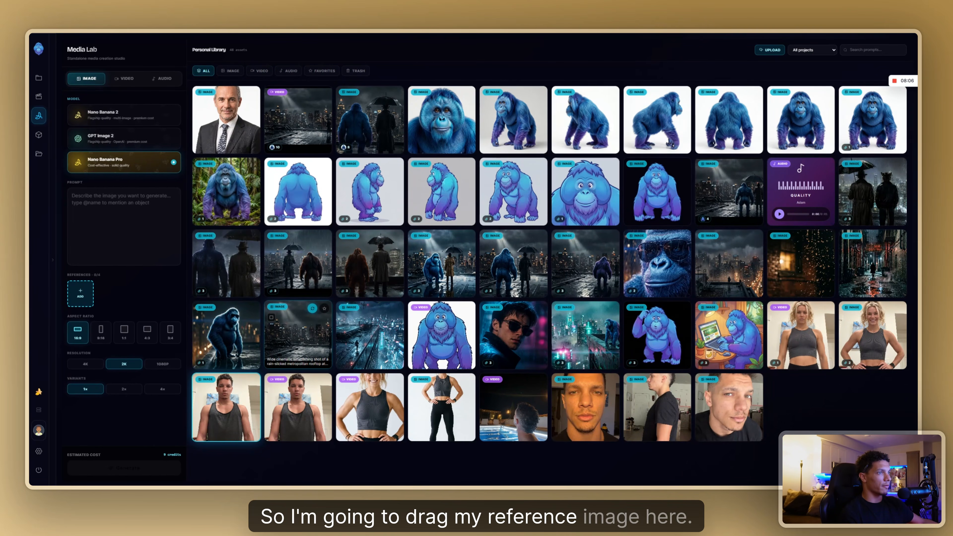
drag(81, 294, 80, 294)
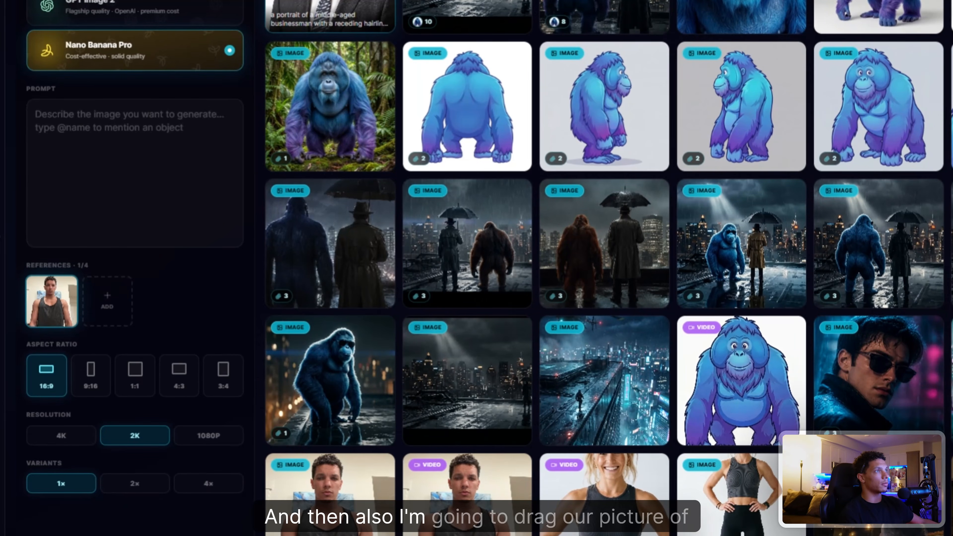
drag(323, 12, 107, 301)
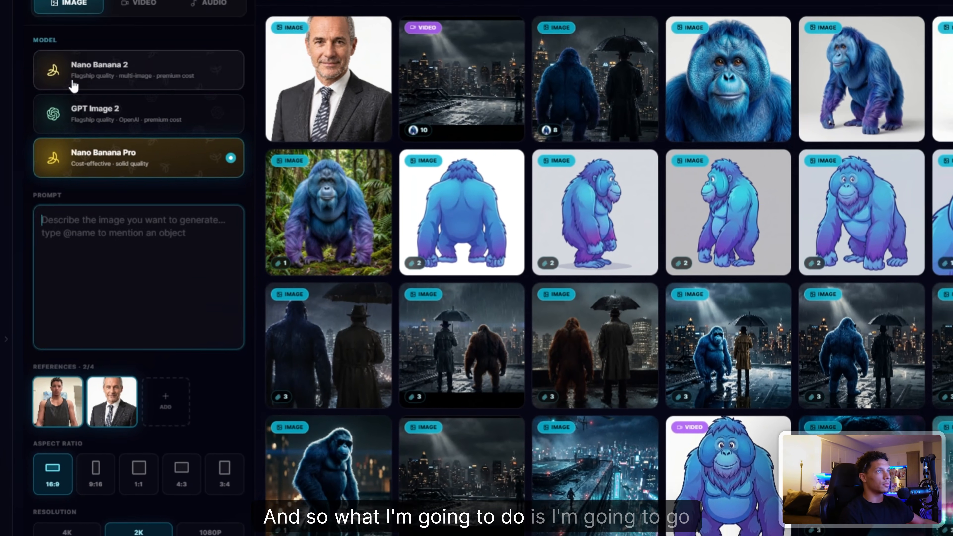
- Choose Nano Banana 2 and enter the prompt "swap out the man with the tank top with the man in the suit."
click(74, 94)
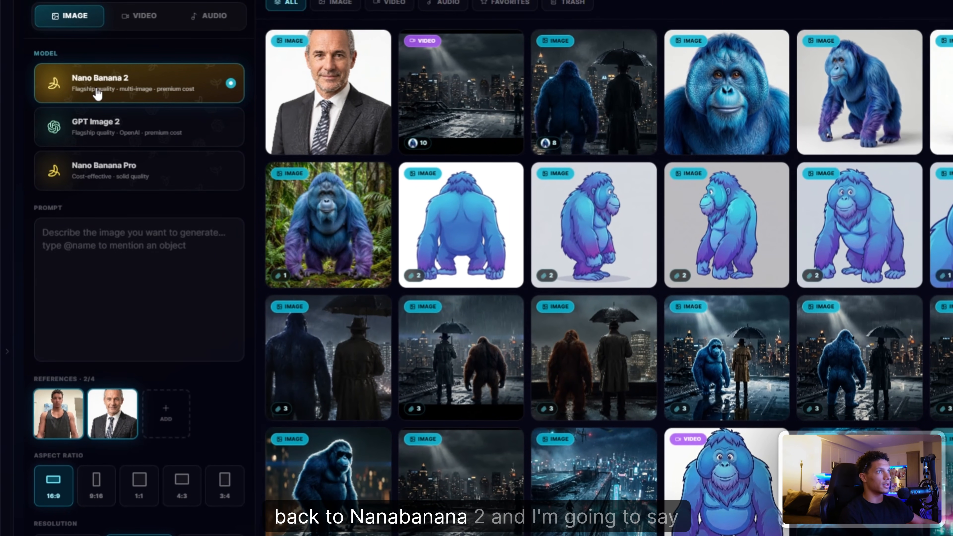
click(106, 357)
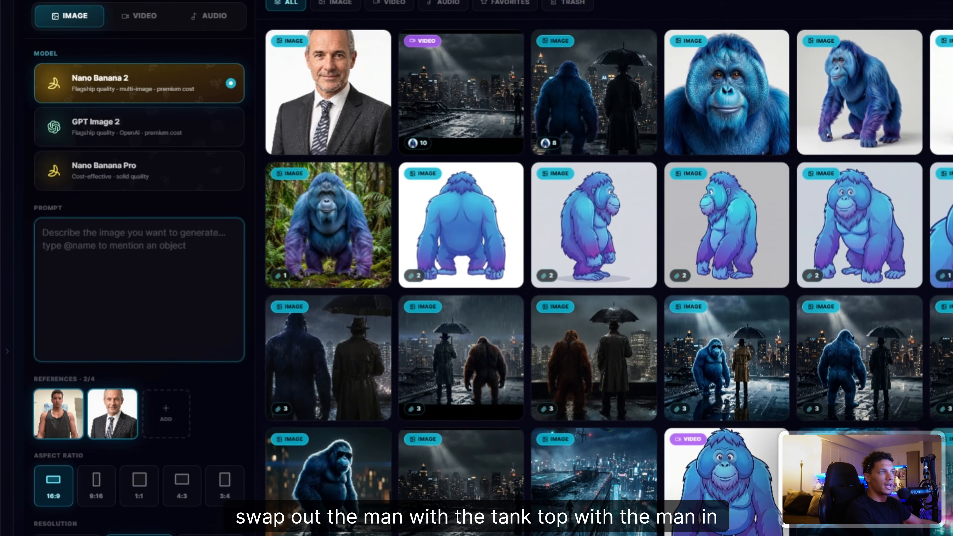
key(alt+shift+Left)
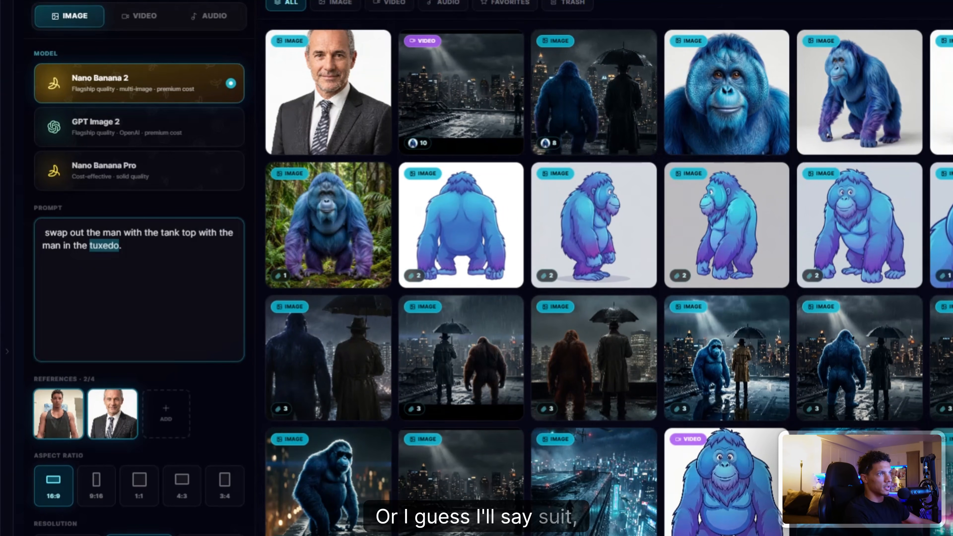
key(BackSpace)
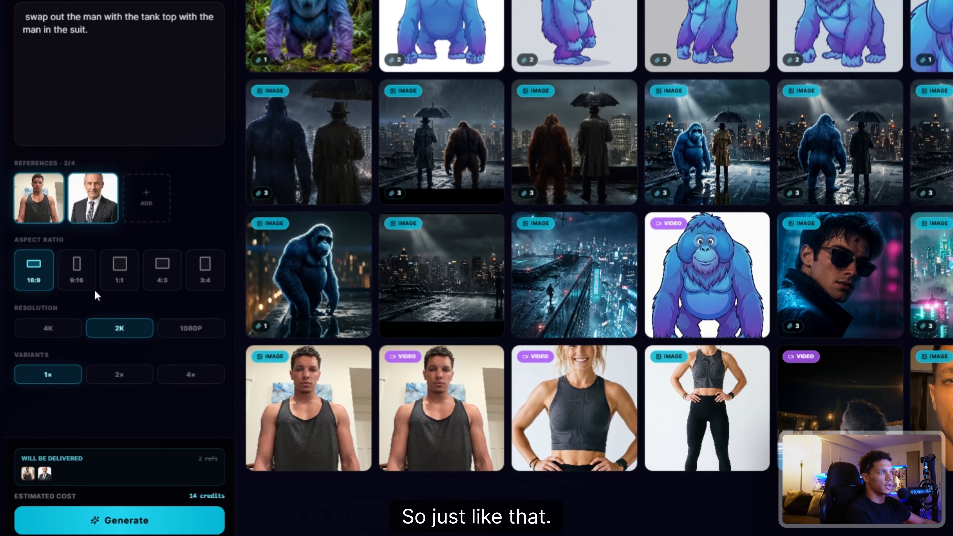
- Generate the character-swap image from both references with a 9:16 aspect ratio and 1080p resolution
click(88, 501)
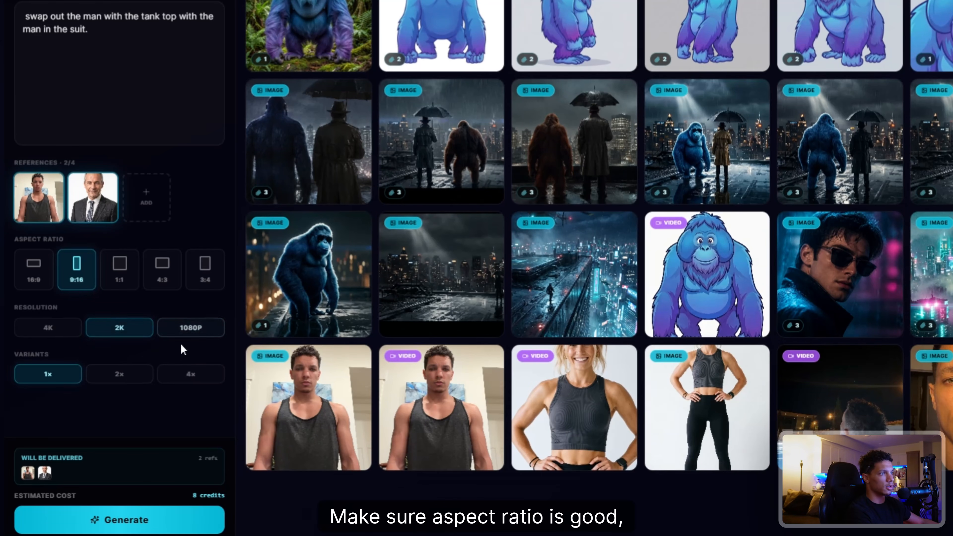
click(181, 332)
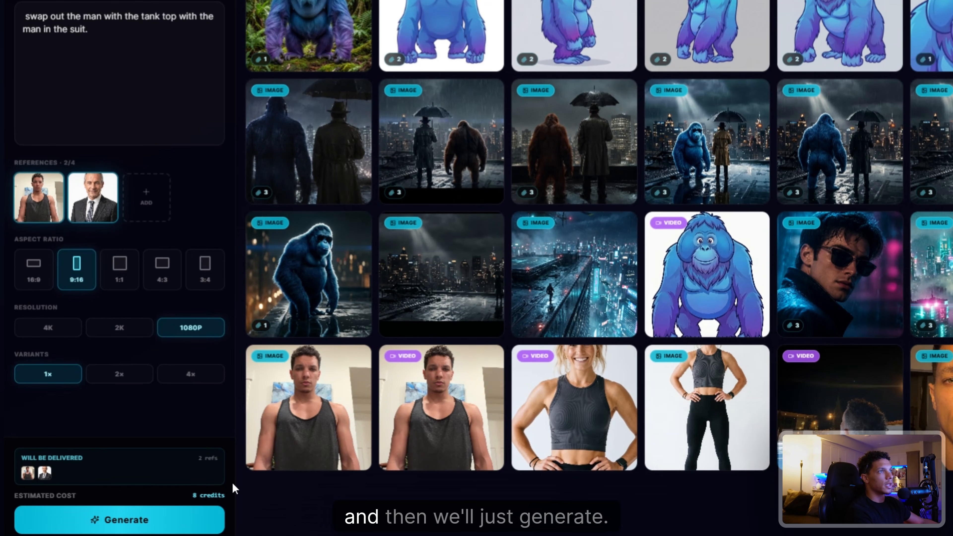
click(120, 527)
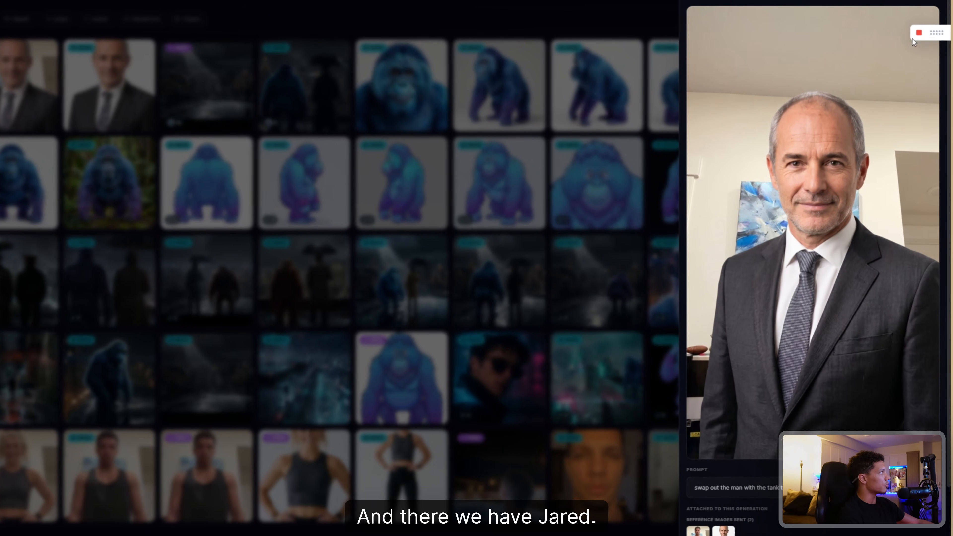
- Close the preview of the swapped image and switch the Media Lab to video generation
mouse_move(873, 37)
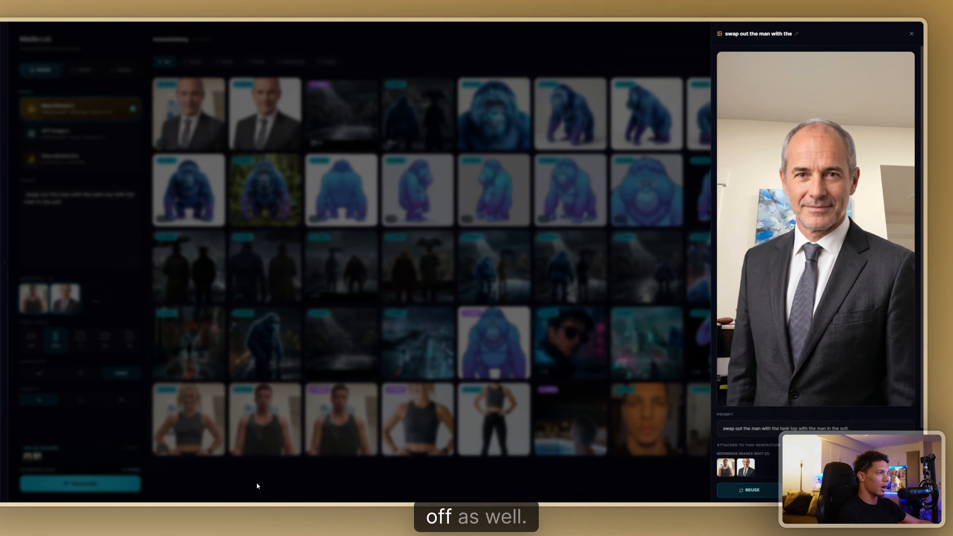
click(258, 486)
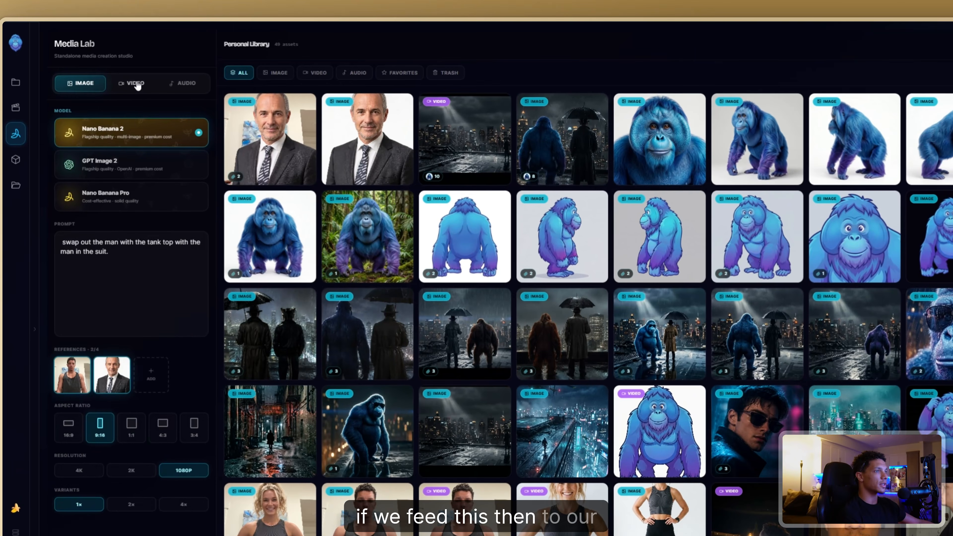
click(124, 79)
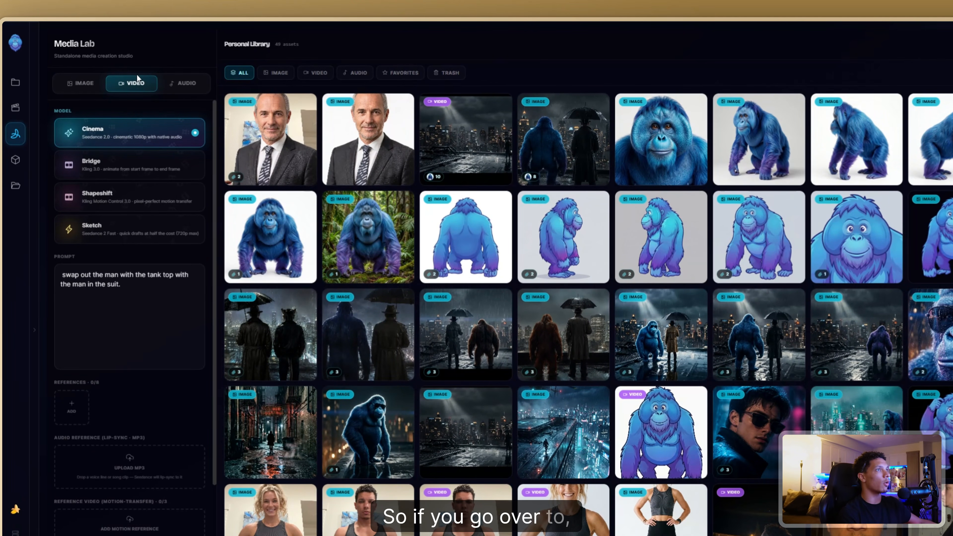
- Choose the Shapeshift model and add the swapped businessman image as reference and the tank-top man's video as motion reference
click(102, 201)
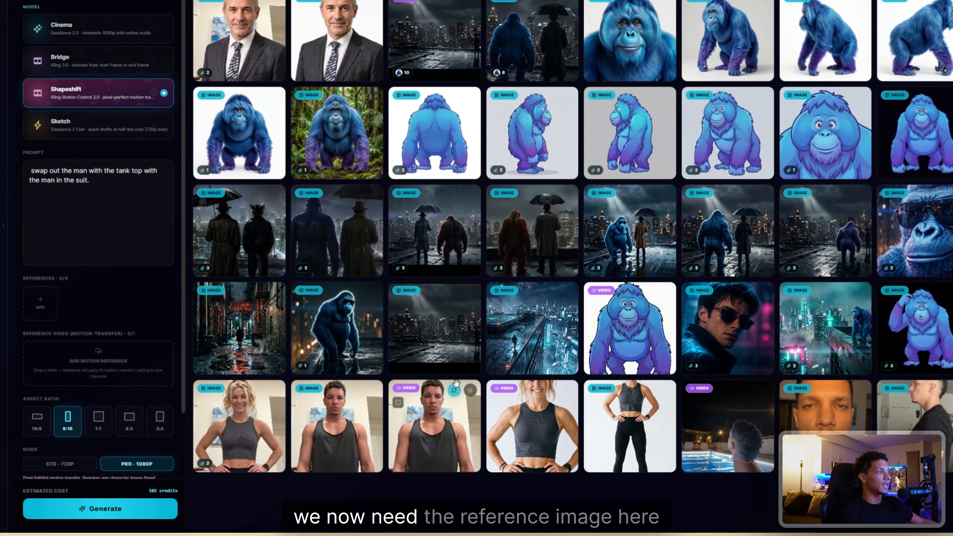
drag(241, 55, 47, 300)
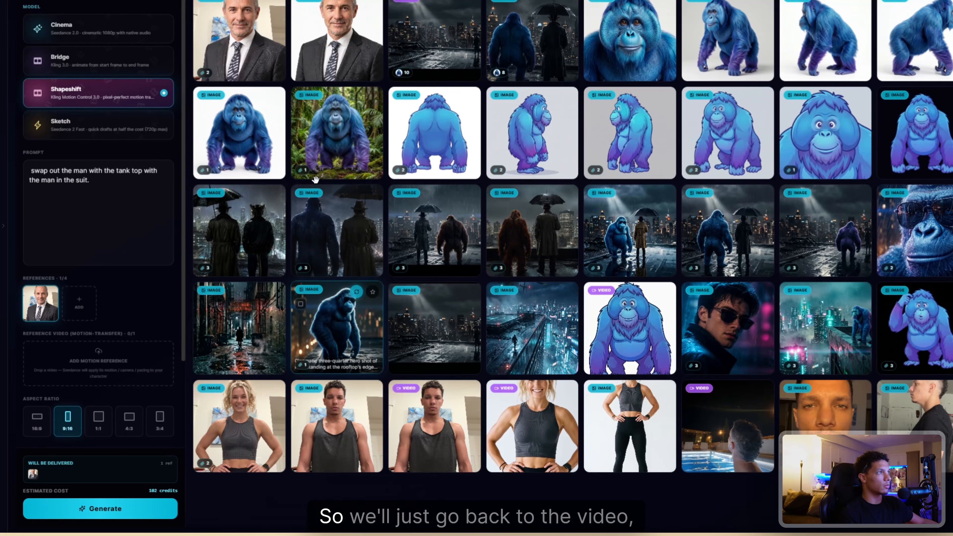
drag(424, 420, 116, 368)
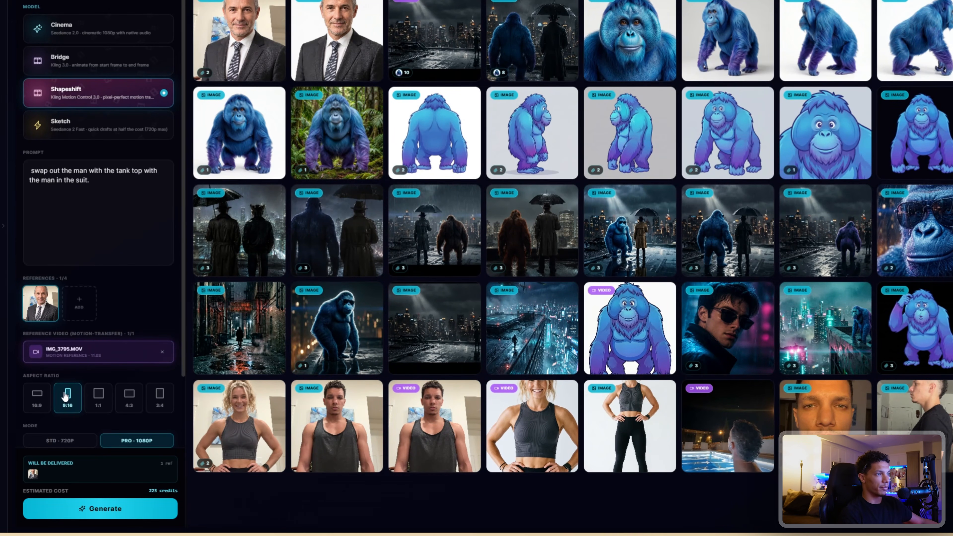
- Set the motion-transfer video's mode to STD 720p
scroll(75, 376, down, 2)
click(56, 358)
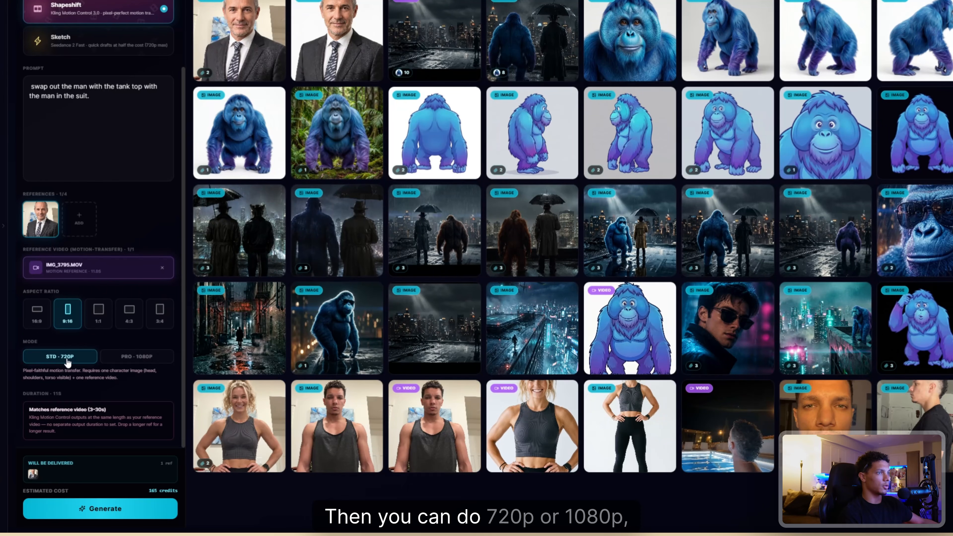
click(135, 363)
click(79, 365)
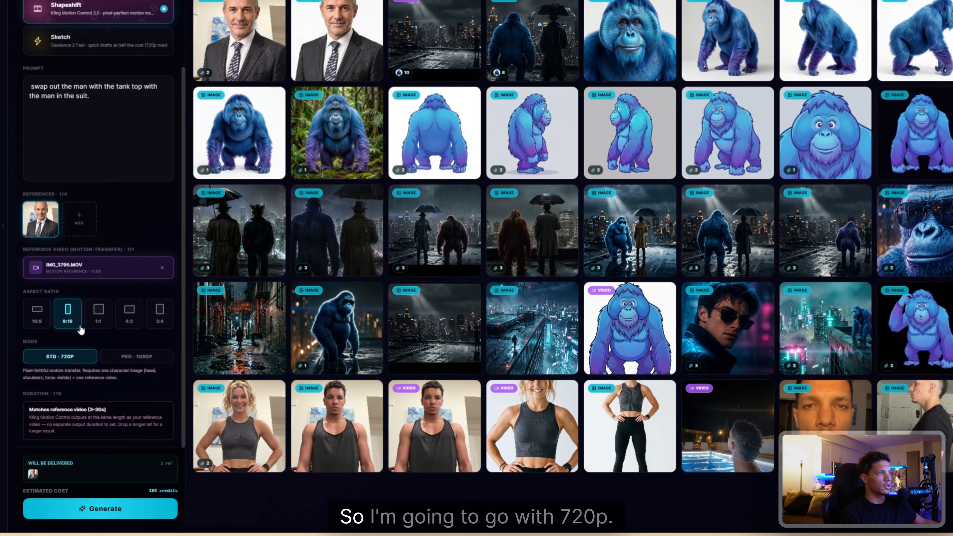
- Replace the video prompt with "The man looks at the camera and poses."
scroll(79, 367, up, 3)
click(90, 211)
key(super+a)
key(BackSpace)
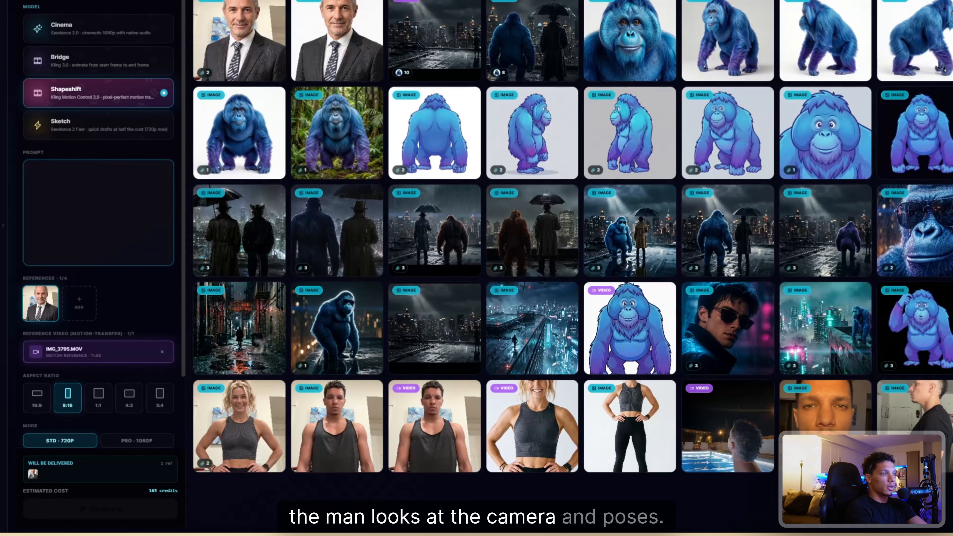
text(The man looks at the camera and poses.)
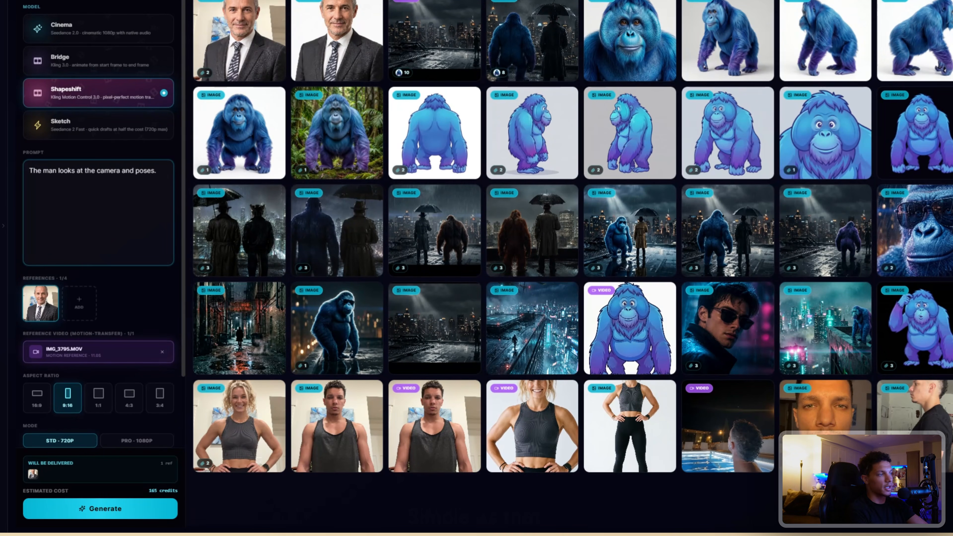
- Generate the Shapeshift video and open the finished clip of the man in the suit from the Personal Library
scroll(115, 411, down, 2)
click(101, 517)
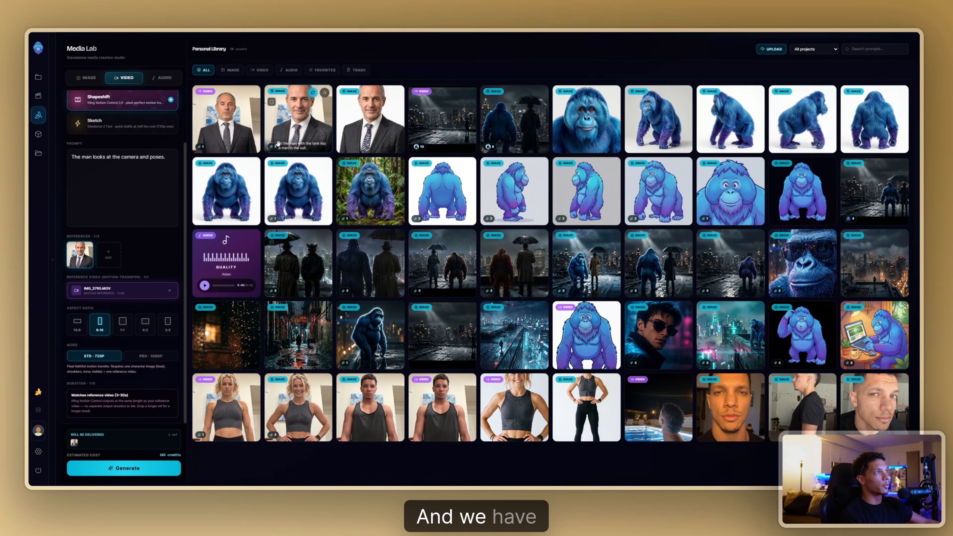
click(241, 117)
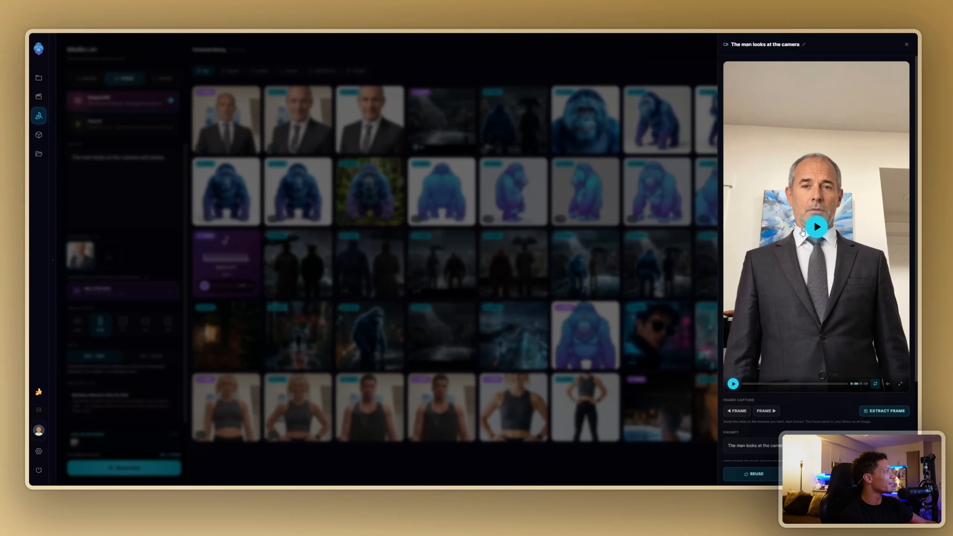